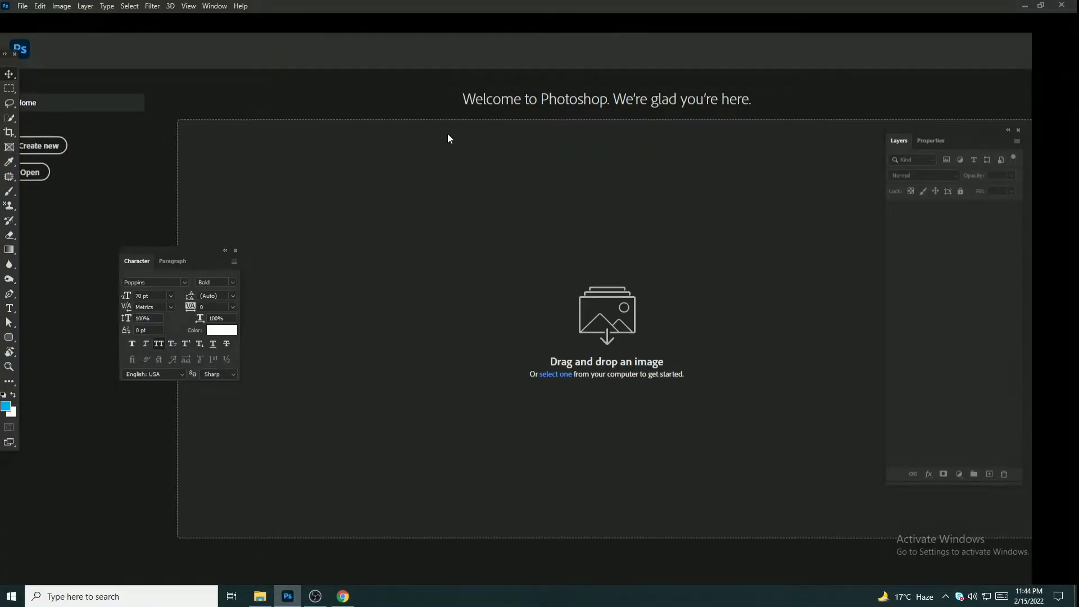
Select the woman's white top, including the body, both sleeves and the hanging tie, with the Quick Selection tool.
{"action": "key", "text": "ctrl+plus"}
{"action": "key", "text": "ctrl+plus"}
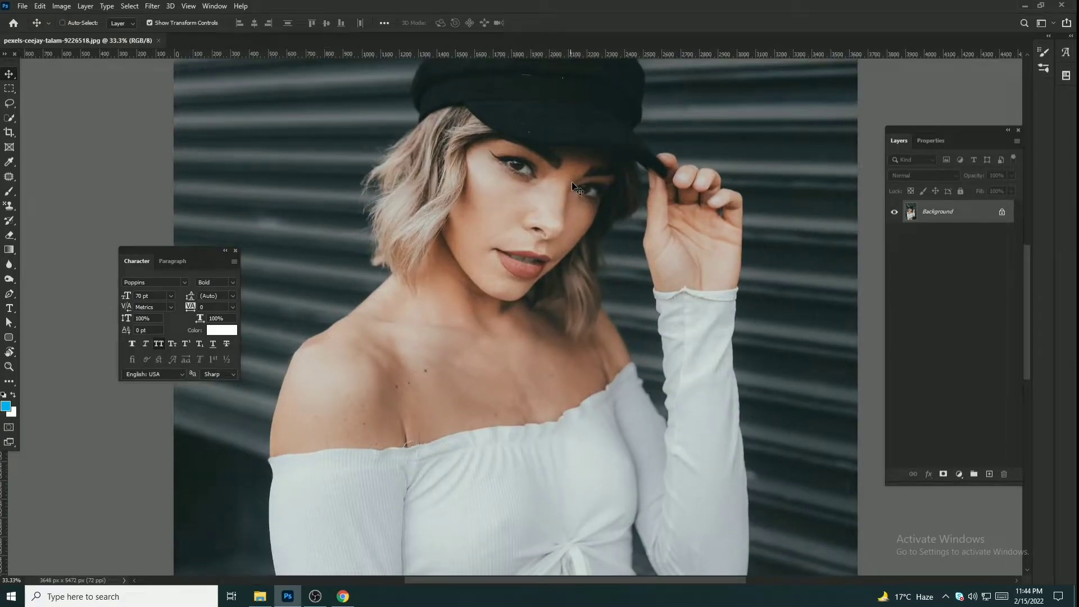
{"action": "key", "text": "ctrl+plus"}
{"action": "left_click_drag", "start_coordinate": [585, 196], "coordinate": [625, 147]}
{"action": "key", "text": "ctrl+minus"}
{"action": "key", "text": "ctrl+minus"}
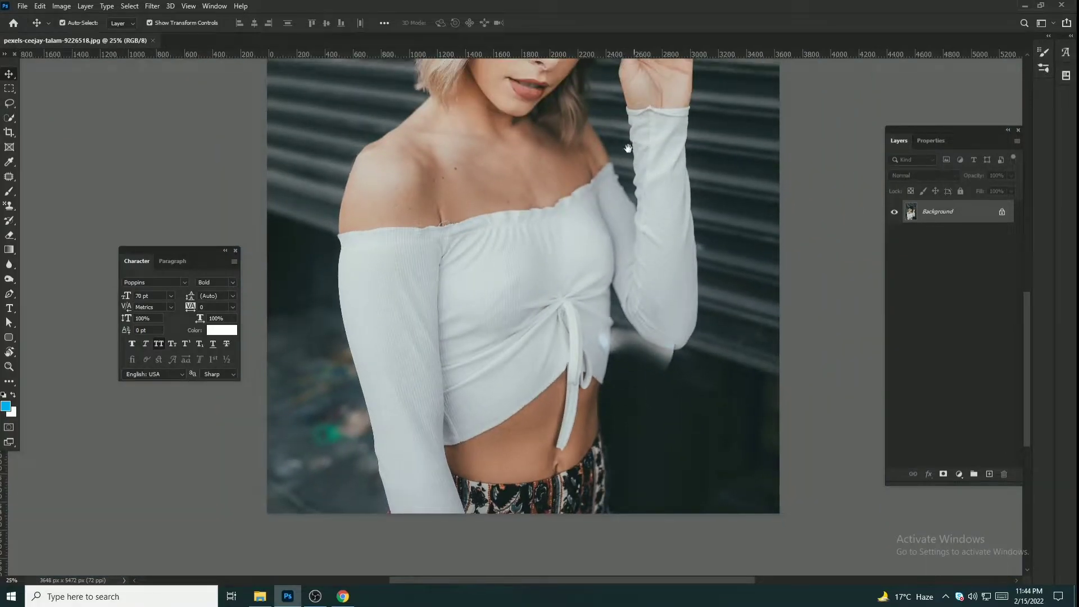
{"action": "left_click_drag", "start_coordinate": [627, 148], "coordinate": [621, 160]}
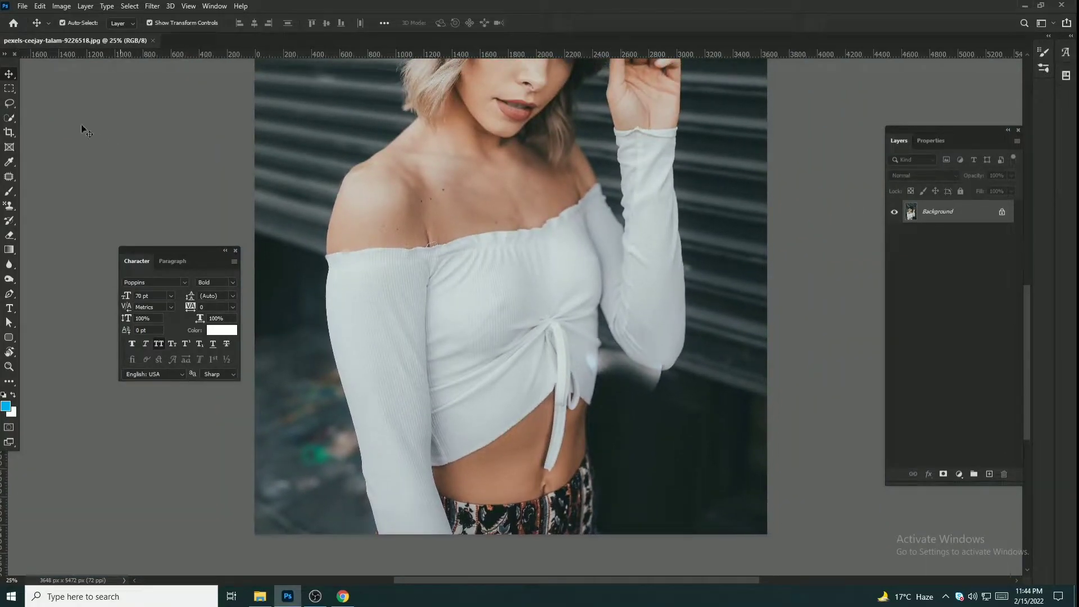
{"action": "left_click", "coordinate": [10, 119]}
{"action": "left_click_drag", "start_coordinate": [382, 276], "coordinate": [400, 389]}
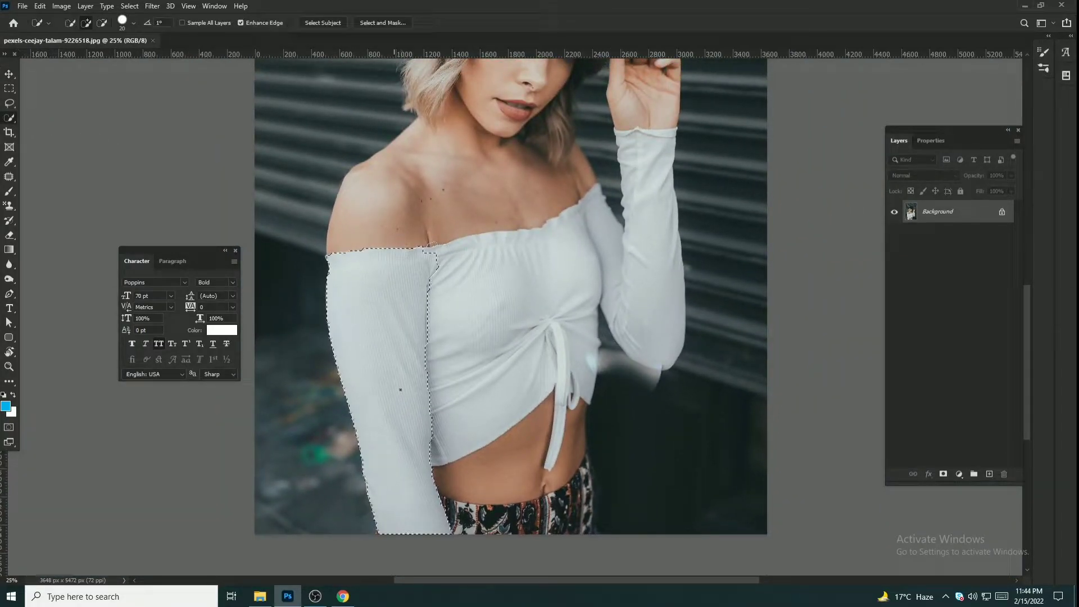
{"action": "mouse_move", "coordinate": [419, 342]}
{"action": "left_mouse_down"}
{"action": "mouse_move", "coordinate": [468, 307]}
{"action": "mouse_move", "coordinate": [440, 278]}
{"action": "mouse_move", "coordinate": [582, 285]}
{"action": "mouse_move", "coordinate": [640, 196]}
{"action": "mouse_move", "coordinate": [656, 156]}
{"action": "mouse_move", "coordinate": [648, 149]}
{"action": "mouse_move", "coordinate": [657, 207]}
{"action": "left_mouse_up"}
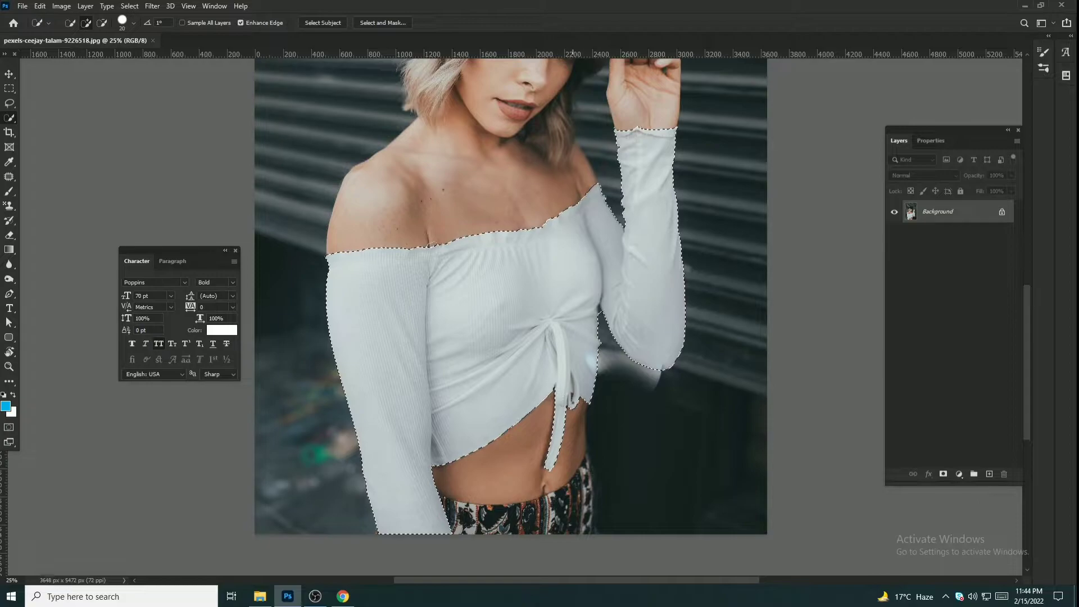
Subtract the small patch of skin inside the tie loop from the selection using a smaller Quick Selection brush.
{"action": "key", "text": "ctrl+plus"}
{"action": "key", "text": "ctrl+plus"}
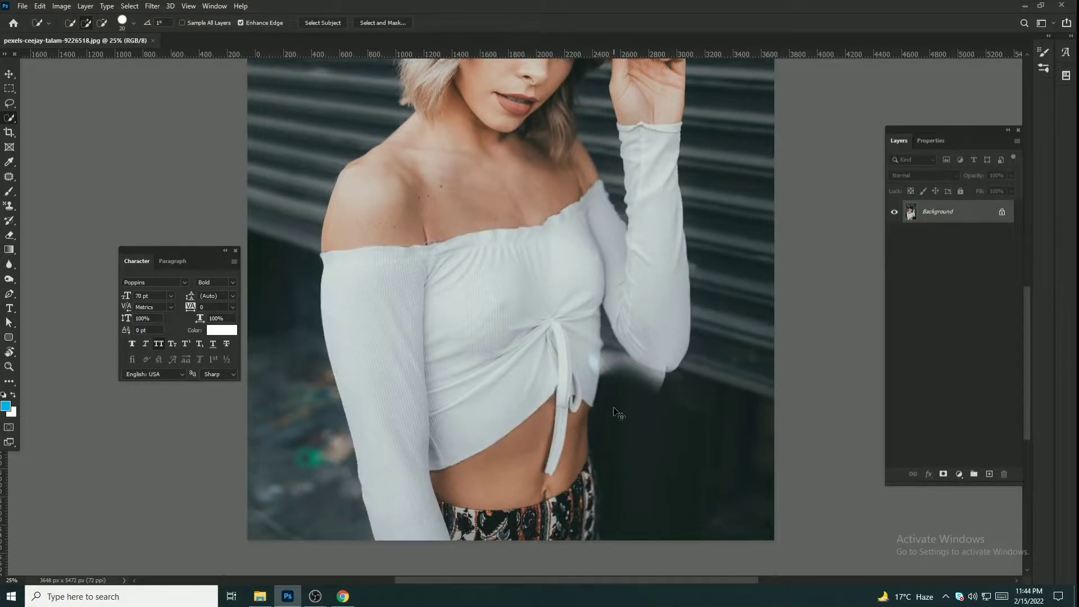
{"action": "key", "text": "ctrl+plus"}
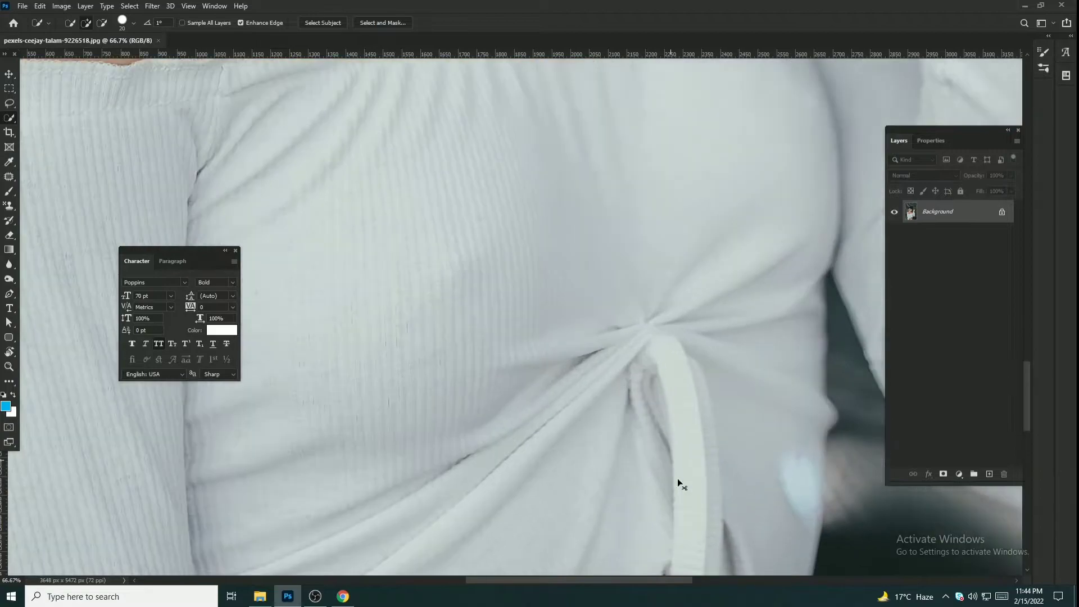
{"action": "left_click_drag", "start_coordinate": [694, 476], "coordinate": [485, 245]}
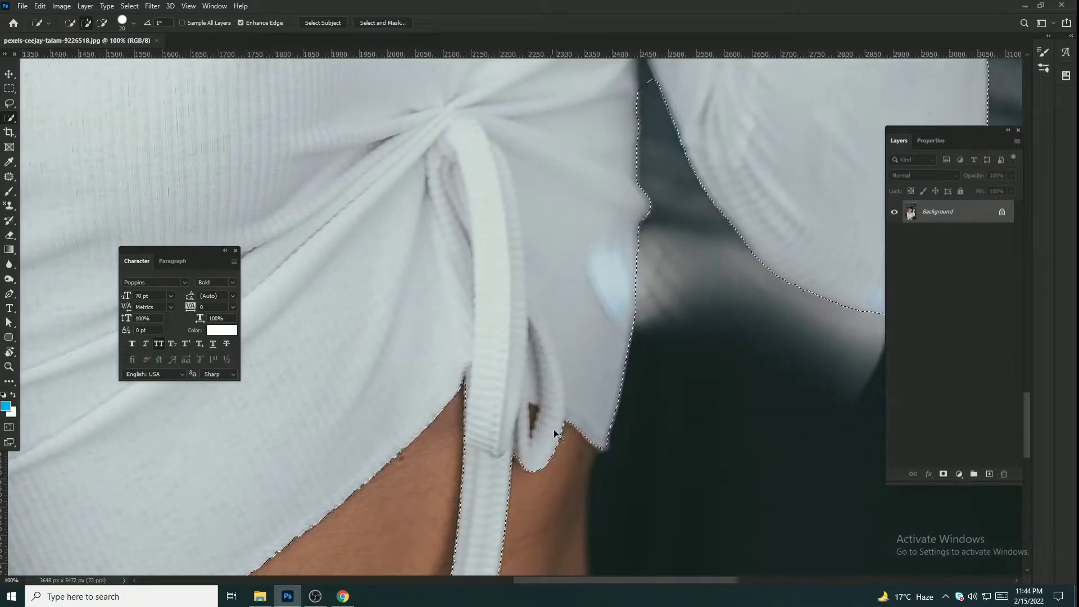
{"action": "key", "text": "ctrl+plus"}
{"action": "key", "text": "ctrl+plus"}
{"action": "left_click_drag", "start_coordinate": [565, 466], "coordinate": [457, 187]}
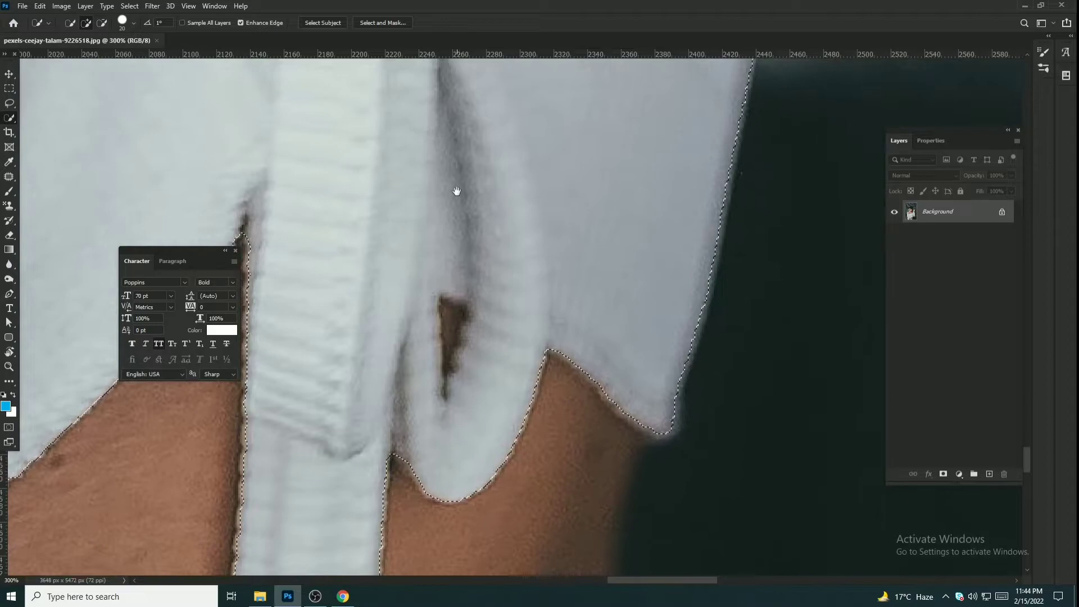
{"action": "key", "text": "bracketleft"}
{"action": "key", "text": "bracketleft"}
{"action": "key", "text": "bracketleft"}
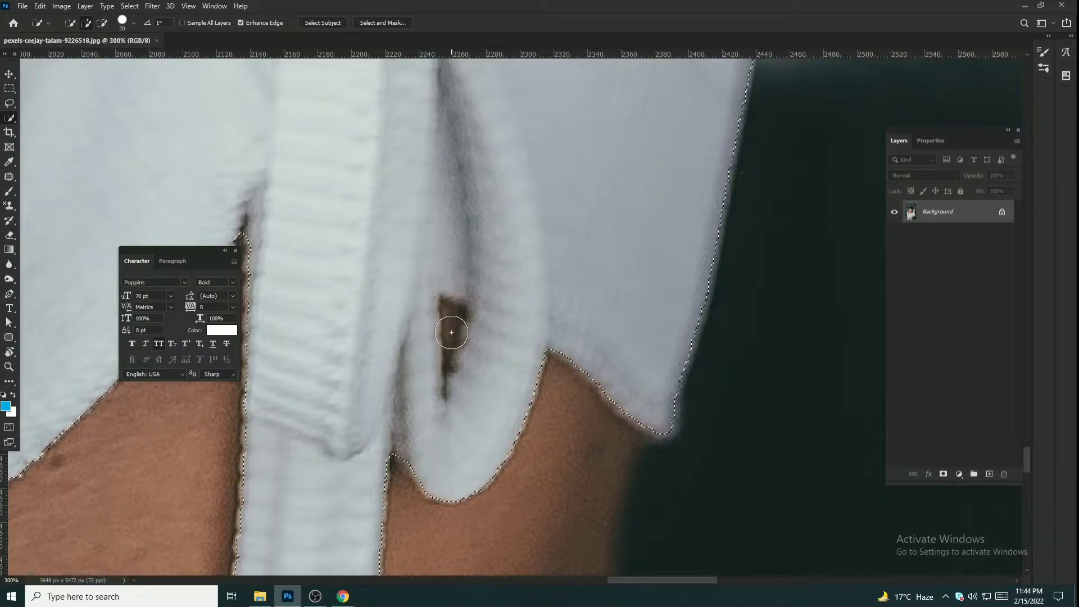
{"action": "key", "text": "bracketleft"}
{"action": "key", "text": "bracketleft"}
{"action": "key", "text": "alt"}
{"action": "left_click_drag", "start_coordinate": [449, 314], "coordinate": [454, 345]}
{"action": "left_click_drag", "start_coordinate": [448, 321], "coordinate": [449, 363]}
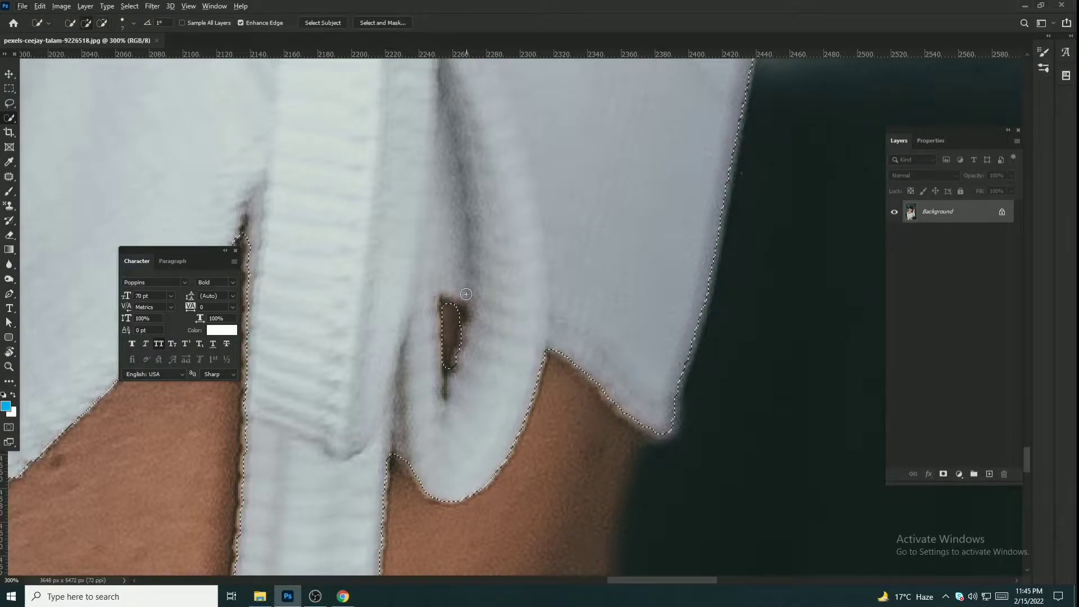
Refine the subtracted gap in the tie loop so it follows the patch's upper corners and side edges.
{"action": "left_click", "coordinate": [461, 321]}
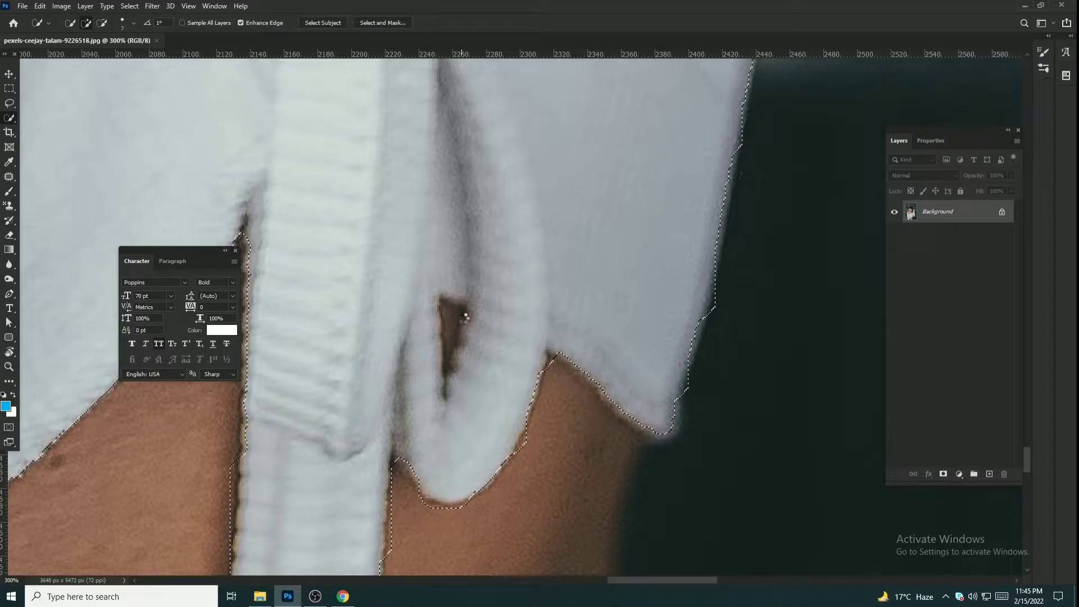
{"action": "left_click", "coordinate": [456, 311], "text": "alt"}
{"action": "left_click_drag", "start_coordinate": [455, 311], "coordinate": [459, 311]}
{"action": "left_click", "coordinate": [443, 303], "text": "alt"}
{"action": "left_click", "coordinate": [472, 316]}
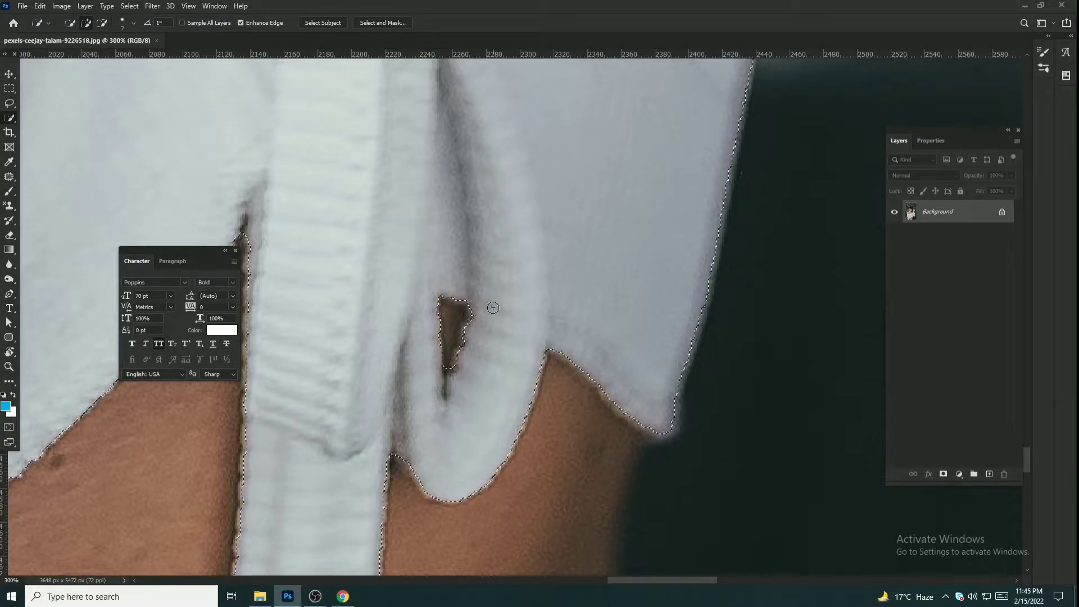
Copy the selected top from the Background onto its own layer.
{"action": "scroll", "coordinate": [492, 307], "scroll_direction": "down", "scroll_amount": 6}
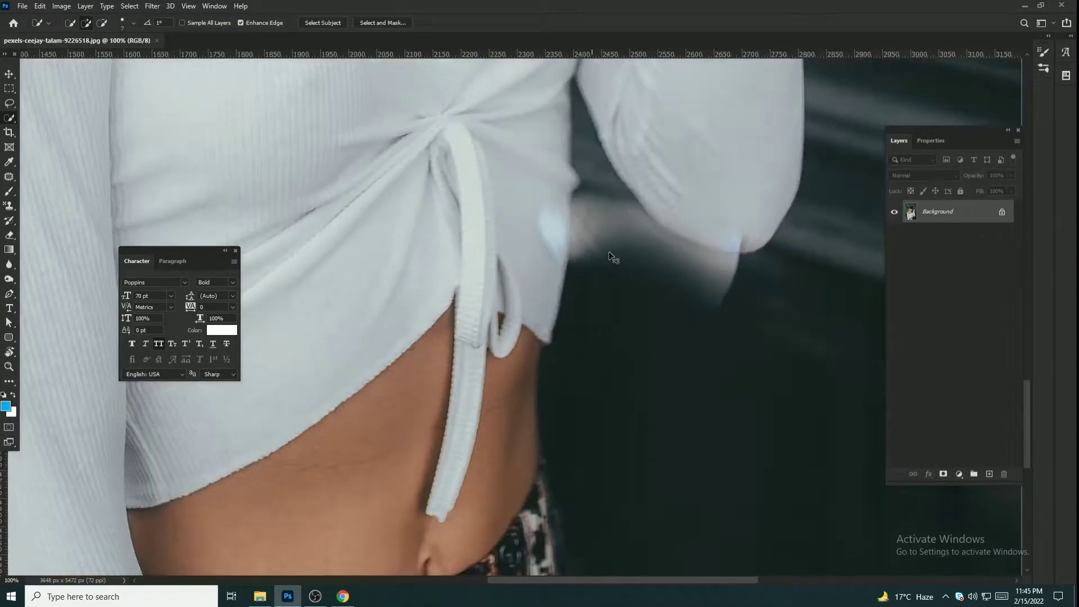
{"action": "scroll", "coordinate": [612, 251], "scroll_direction": "down", "scroll_amount": 3}
{"action": "scroll", "coordinate": [512, 222], "scroll_direction": "down", "scroll_amount": 2}
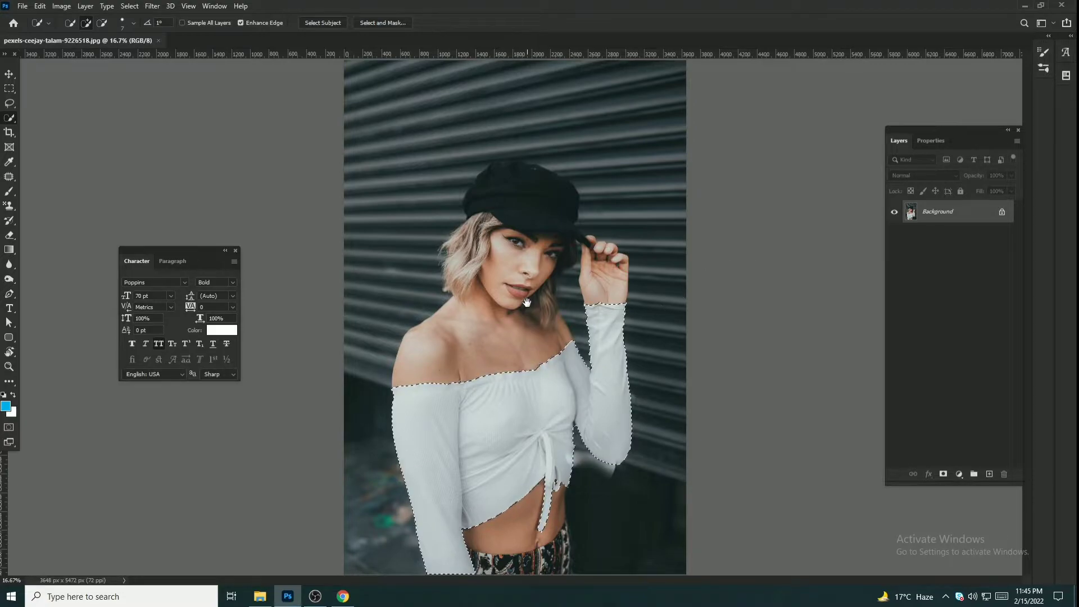
{"action": "key", "text": "ctrl+plus"}
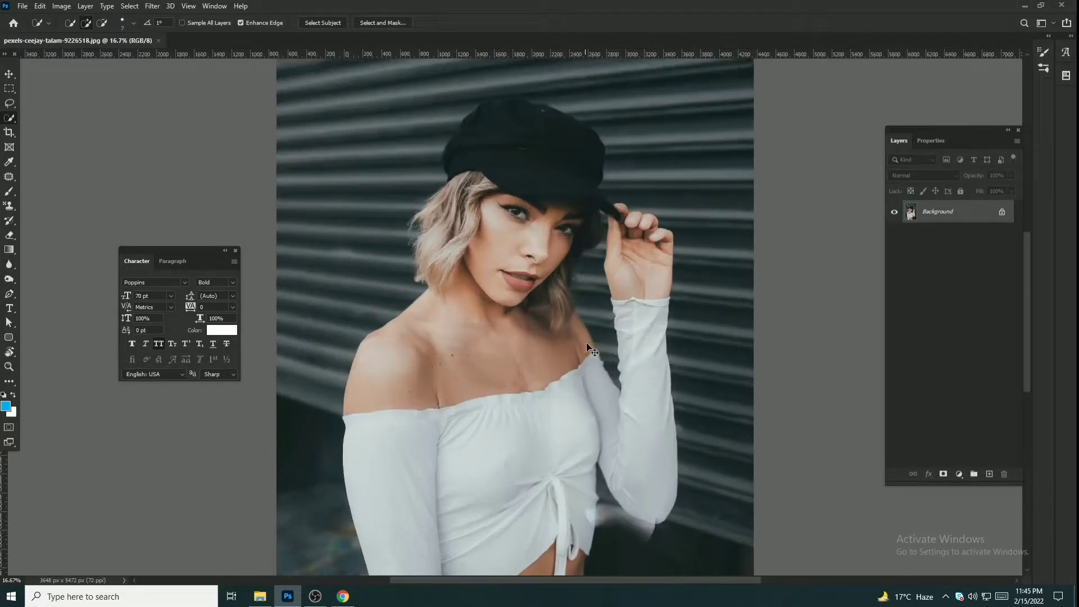
{"action": "left_click_drag", "start_coordinate": [583, 377], "coordinate": [567, 229]}
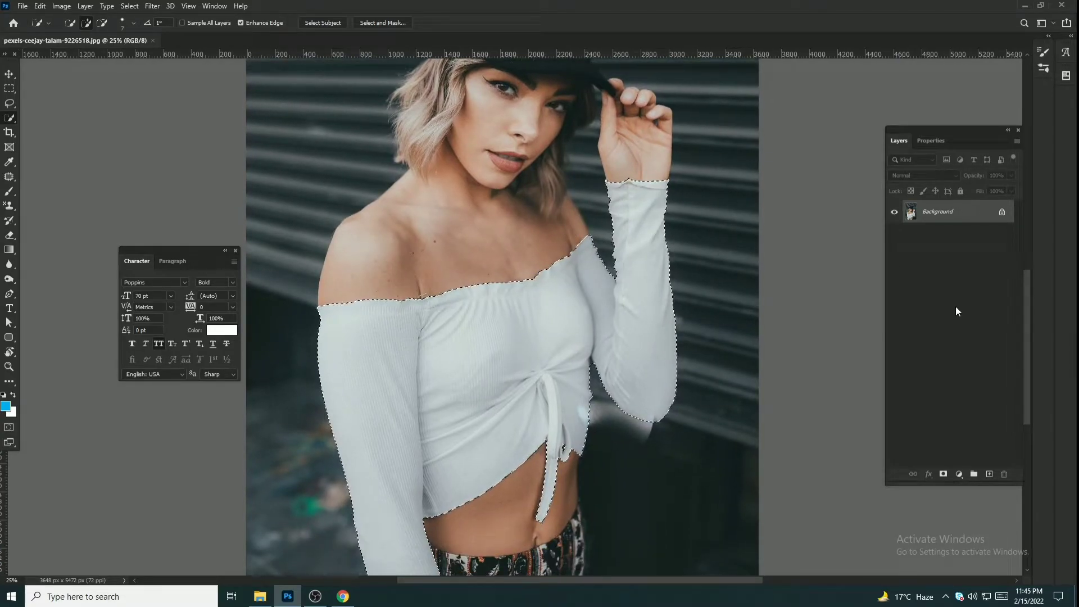
{"action": "key", "text": "ctrl+minus"}
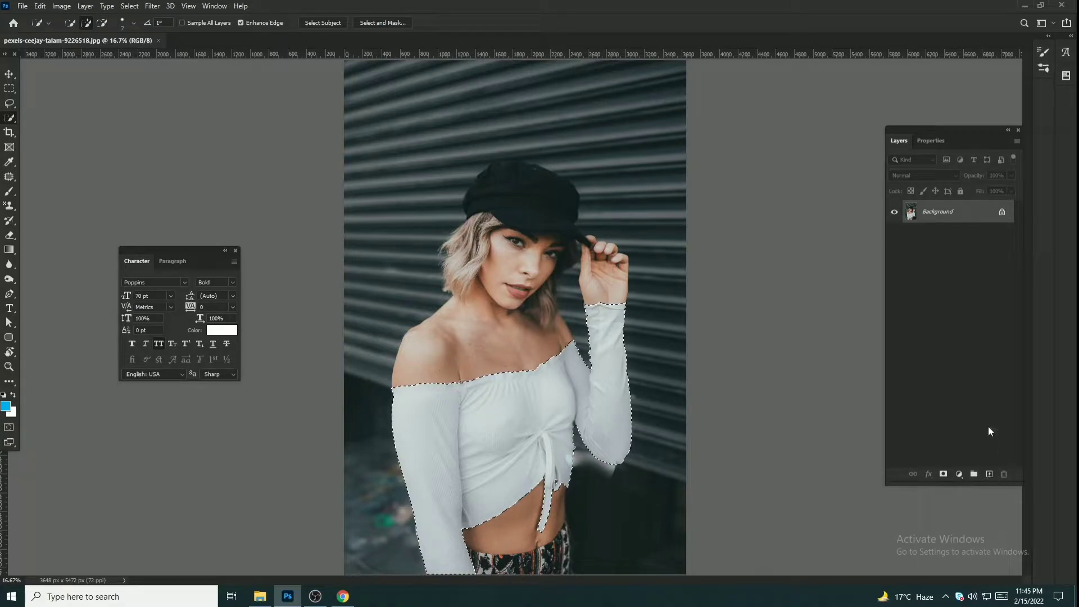
{"action": "key", "text": "ctrl+j"}
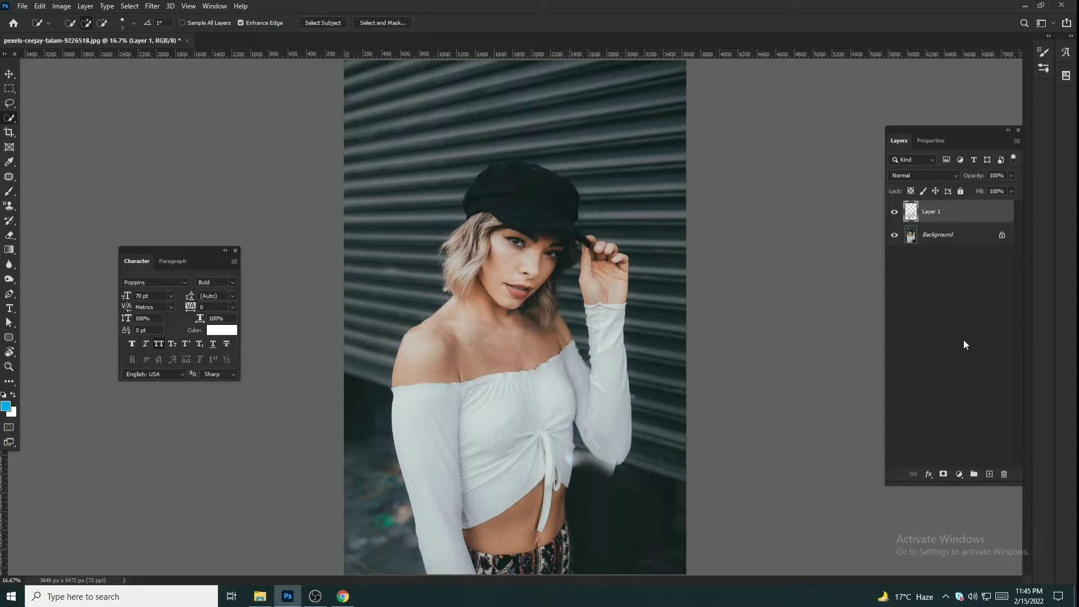
Add an empty layer above the copied top and try clipping it to that layer.
{"action": "left_click", "coordinate": [989, 475]}
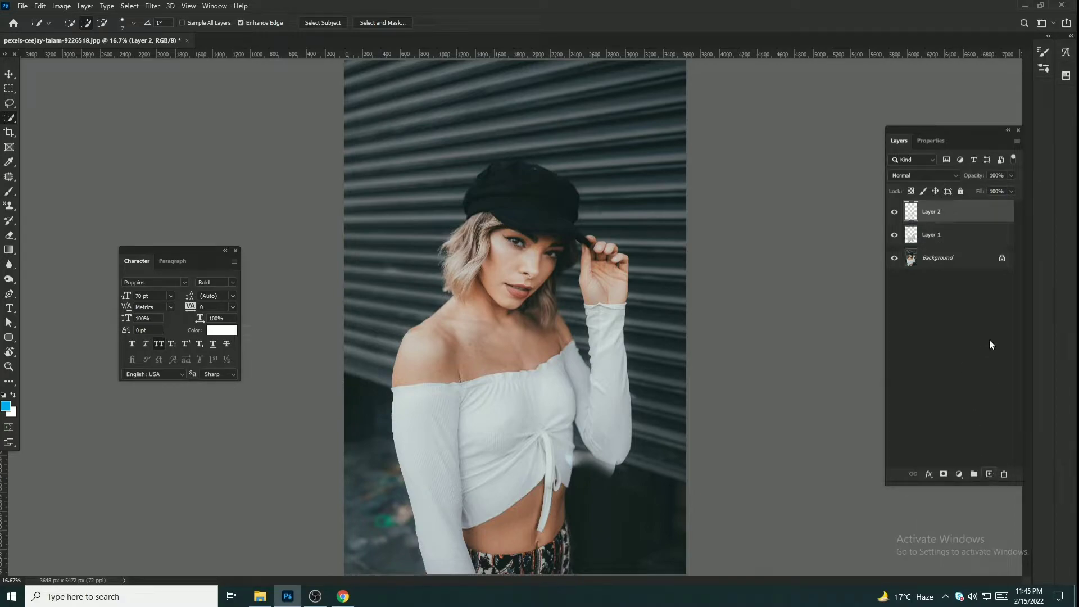
{"action": "left_click", "coordinate": [952, 223], "text": "alt"}
{"action": "key", "text": "ctrl+alt+g"}
Create a Solid Color fill layer above the copied top in dark teal-blue, #0f6180.
{"action": "left_click", "coordinate": [960, 474]}
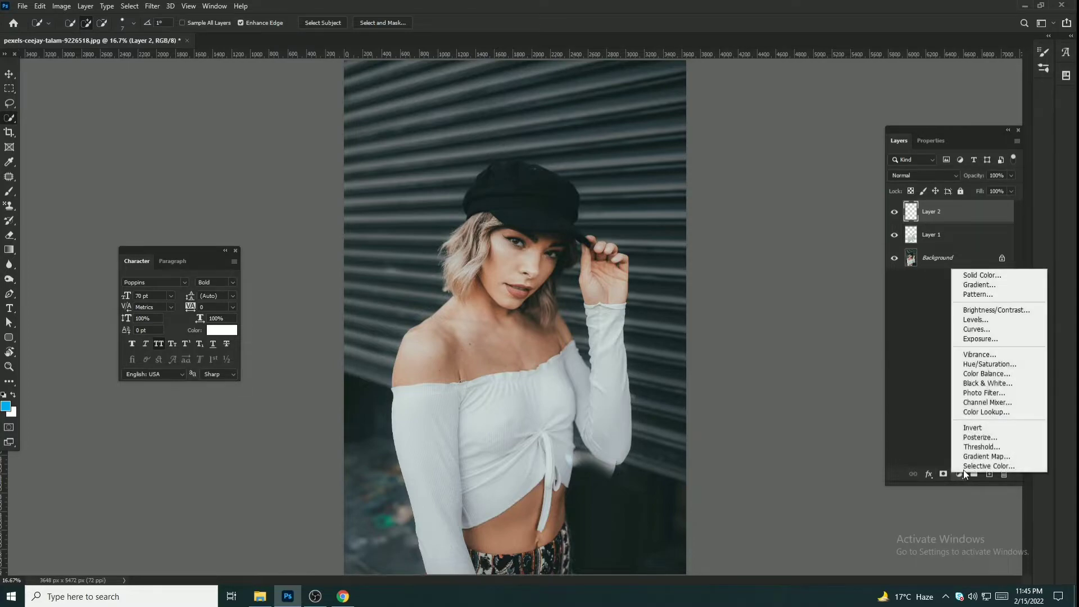
{"action": "left_click", "coordinate": [979, 276]}
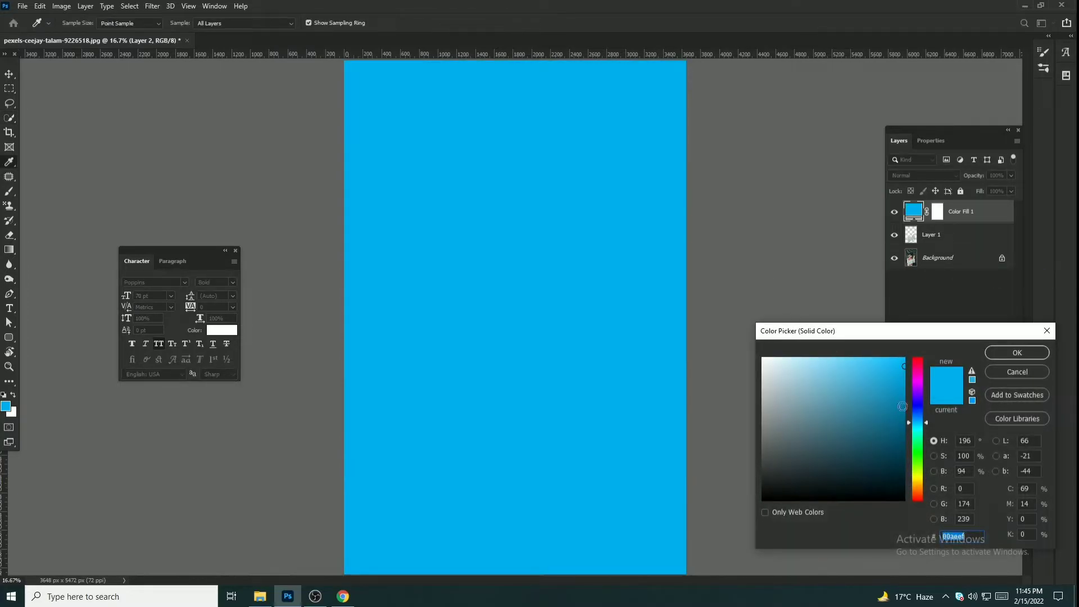
{"action": "mouse_move", "coordinate": [918, 384]}
{"action": "left_mouse_down"}
{"action": "mouse_move", "coordinate": [916, 363]}
{"action": "mouse_move", "coordinate": [903, 359]}
{"action": "left_mouse_up"}
{"action": "left_click_drag", "start_coordinate": [918, 430], "coordinate": [888, 429]}
{"action": "left_click", "coordinate": [894, 419]}
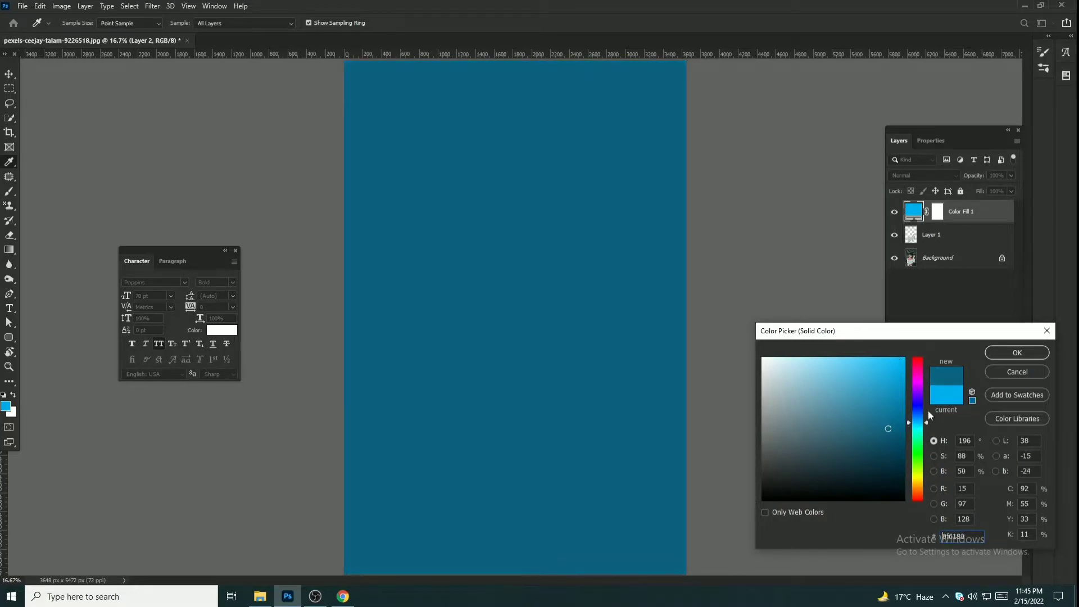
{"action": "left_click", "coordinate": [1016, 352]}
{"action": "key", "text": "w"}
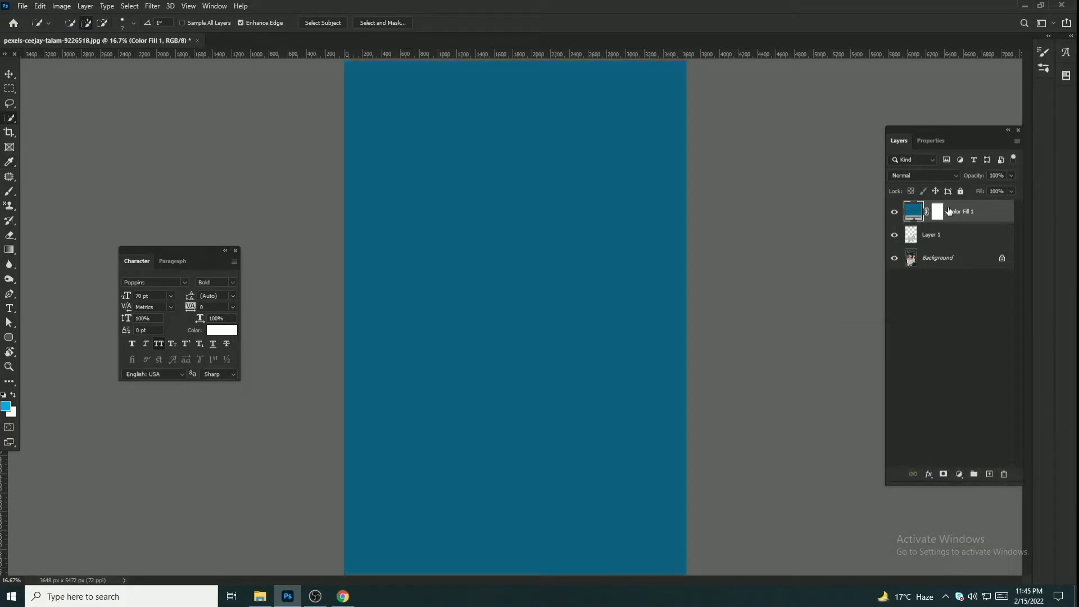
Clip the colour fill to the copied top on Layer 1 and set Layer 1's blend mode to Overlay.
{"action": "left_click", "coordinate": [944, 221], "text": "alt"}
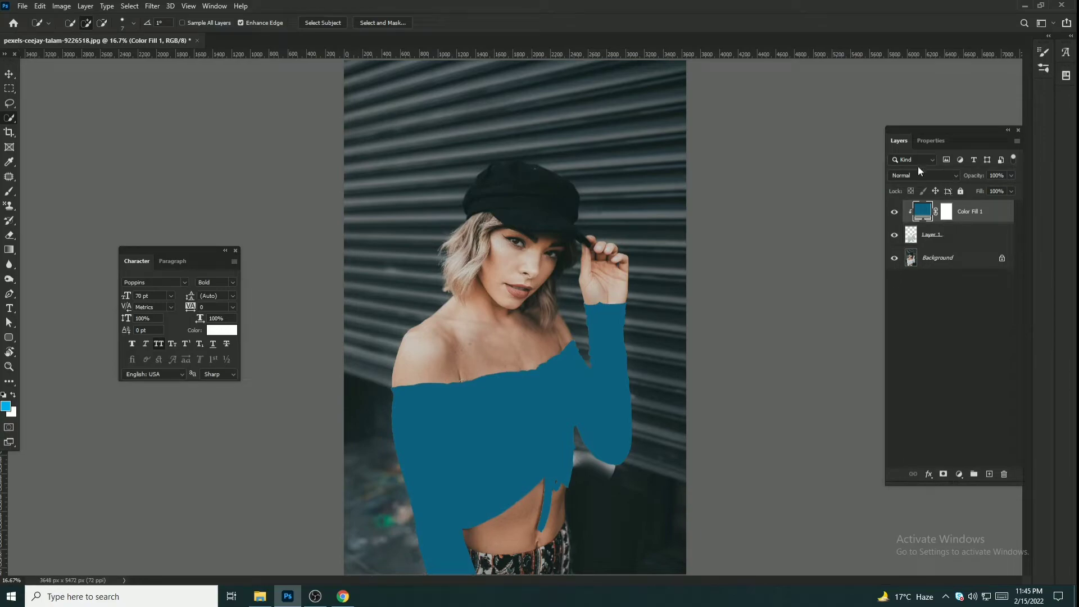
{"action": "left_click", "coordinate": [941, 237]}
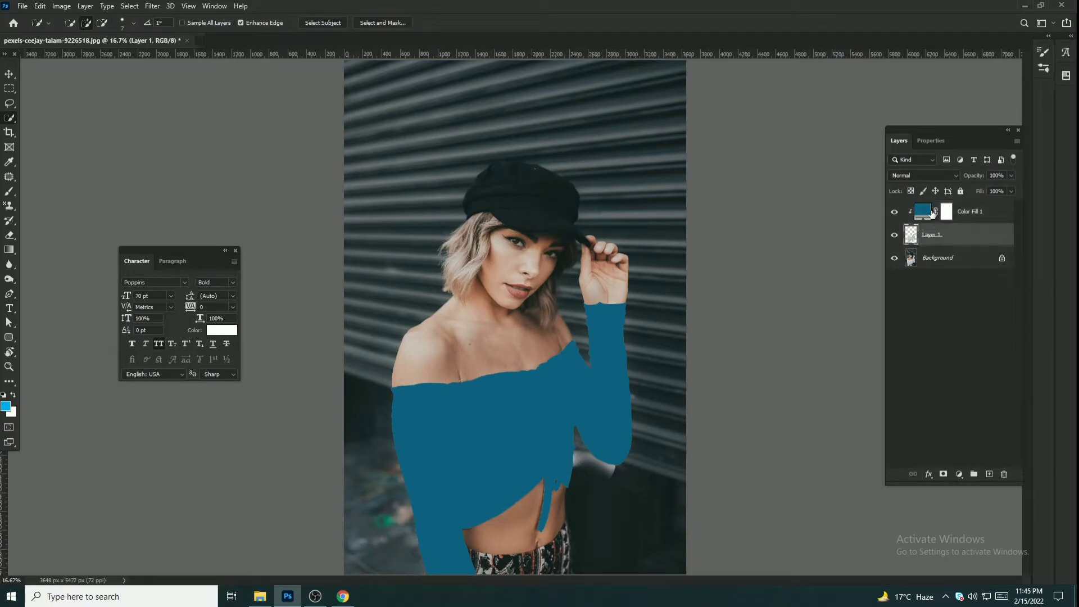
{"action": "left_click", "coordinate": [915, 174]}
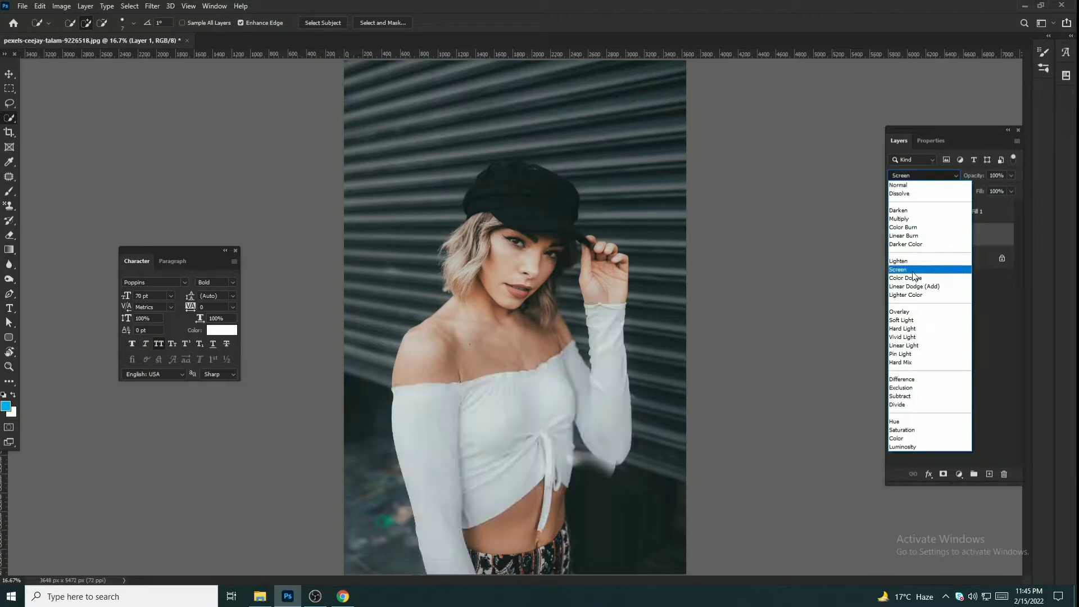
{"action": "left_click", "coordinate": [913, 312]}
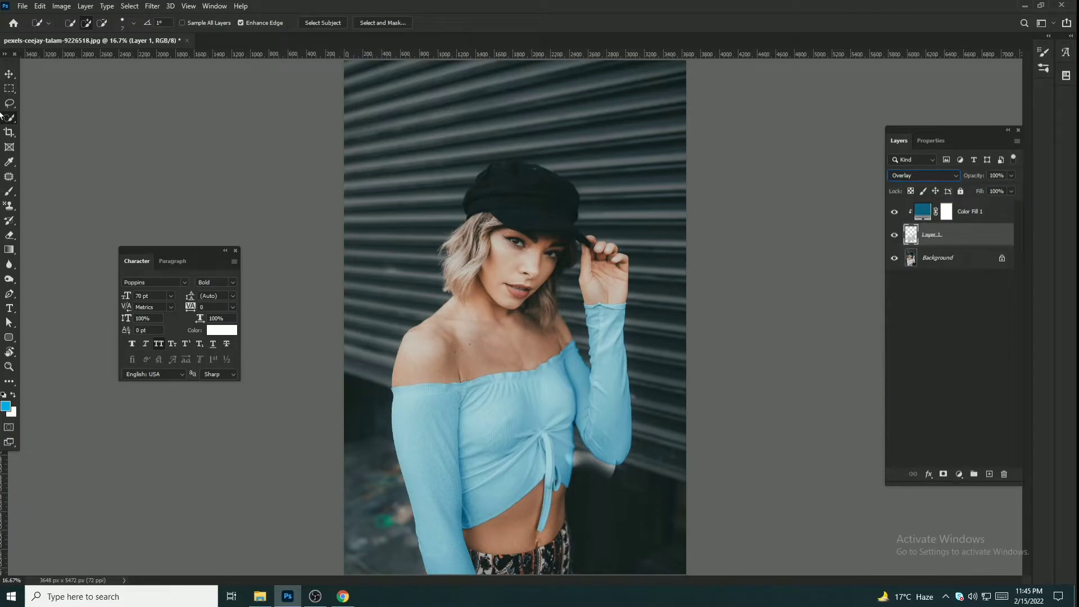
Change the clipped fill layer's colour to deep magenta-pink, #800f47.
{"action": "left_click", "coordinate": [9, 80]}
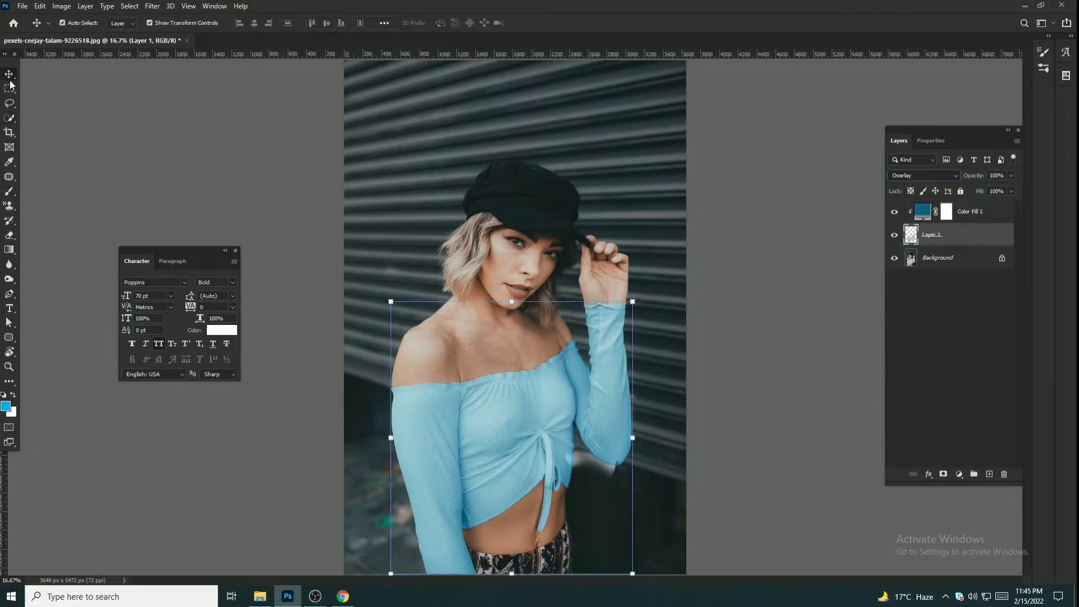
{"action": "double_click", "coordinate": [921, 212]}
{"action": "left_click_drag", "start_coordinate": [921, 390], "coordinate": [917, 368]}
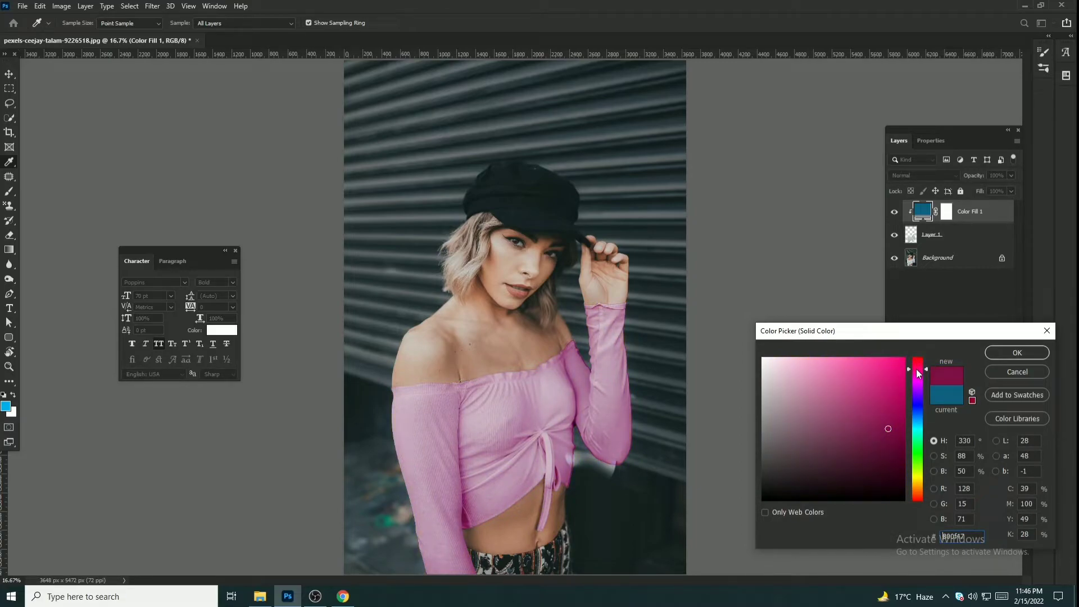
{"action": "left_click", "coordinate": [1002, 357]}
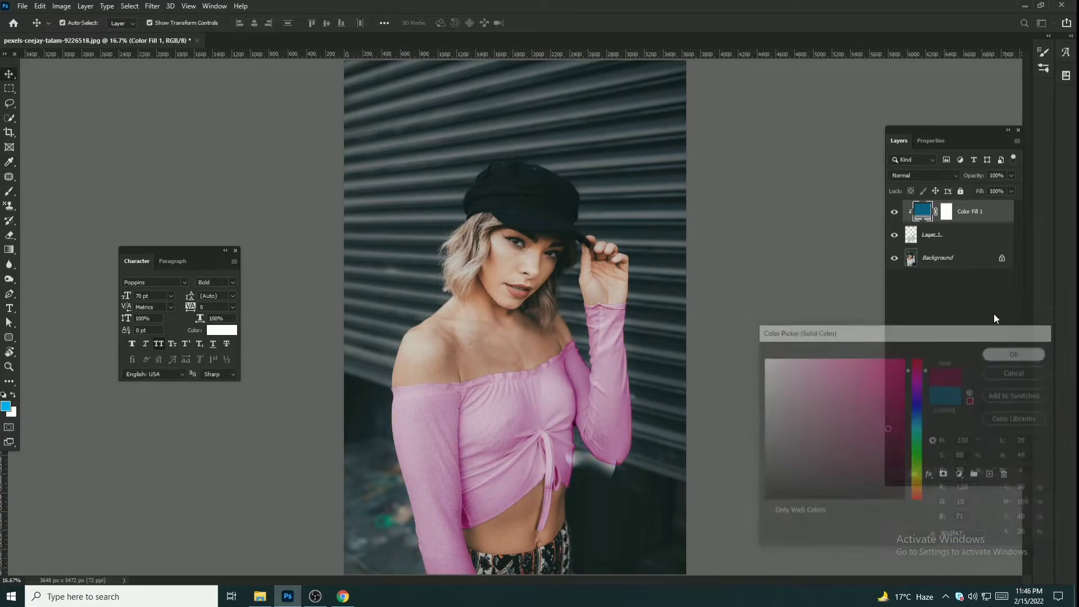
Apply a Gaussian Blur with a 5.6-pixel radius to the copied top on Layer 1.
{"action": "left_click", "coordinate": [960, 240]}
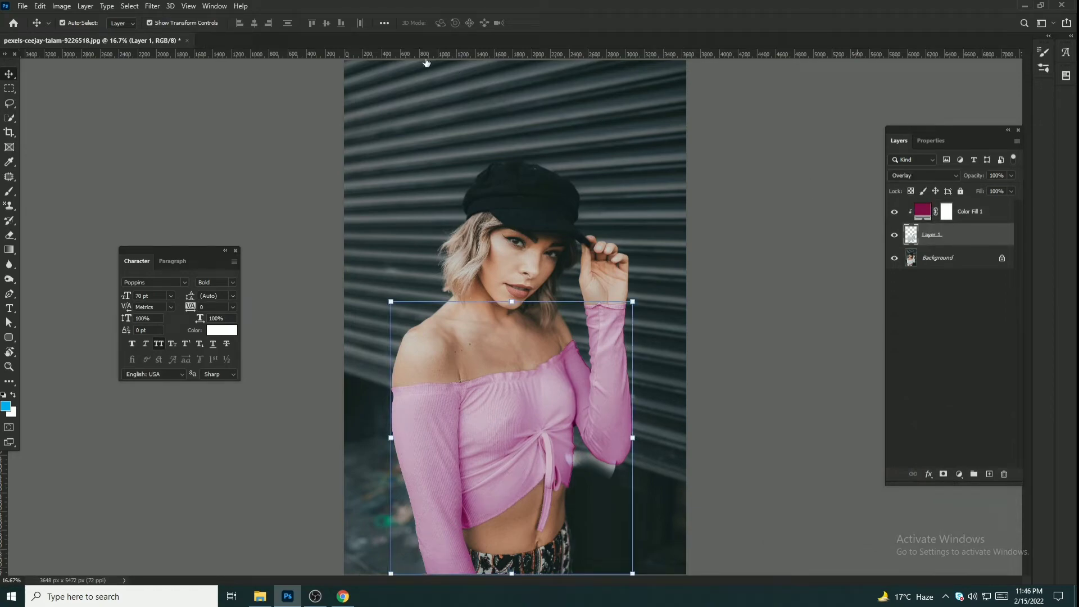
{"action": "left_click", "coordinate": [154, 6]}
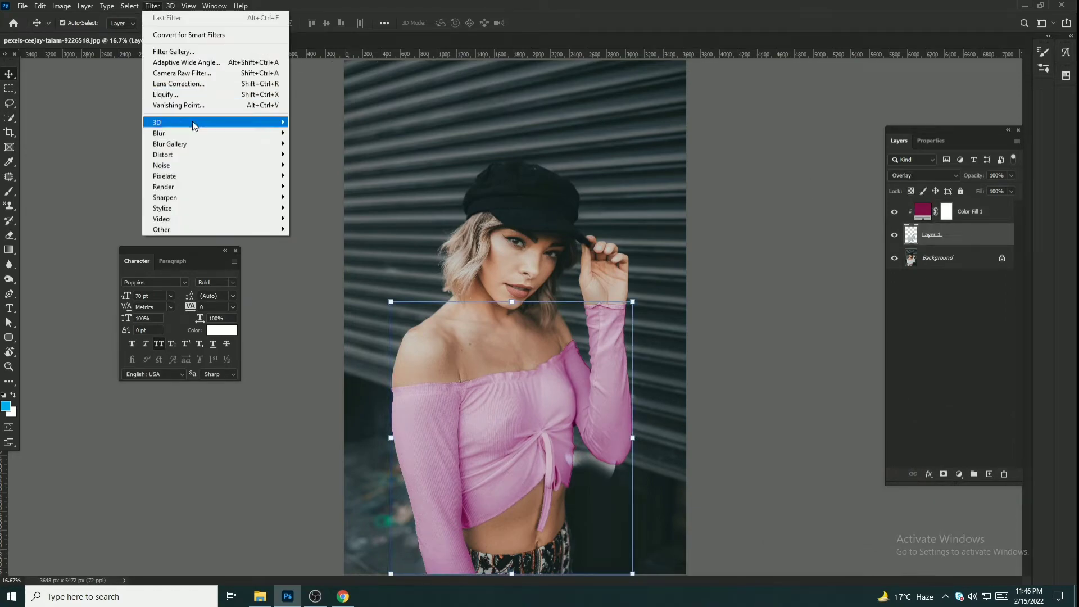
{"action": "mouse_move", "coordinate": [192, 138]}
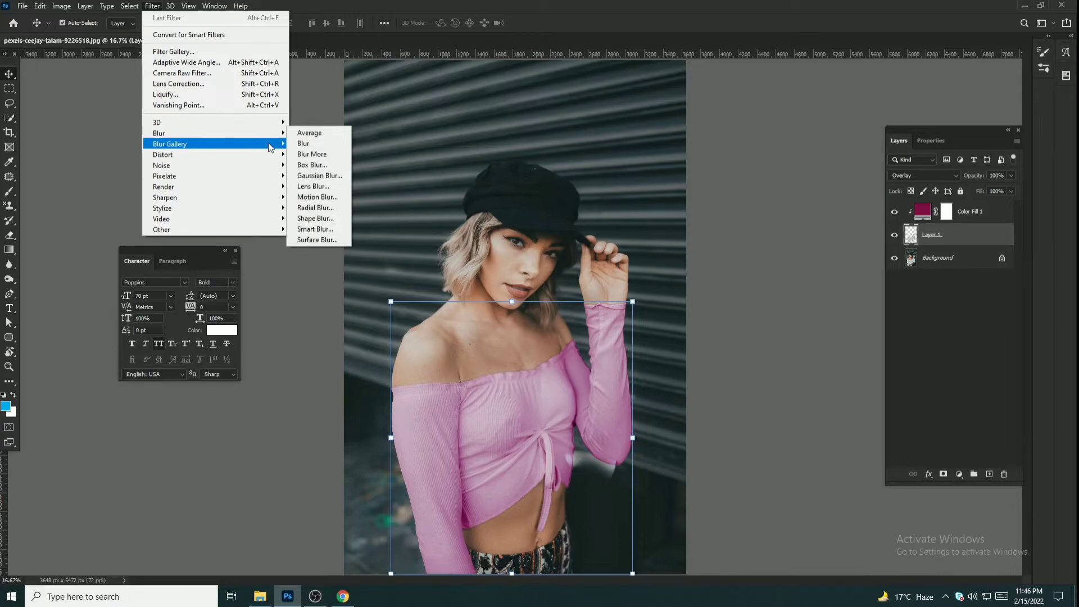
{"action": "left_click", "coordinate": [308, 175]}
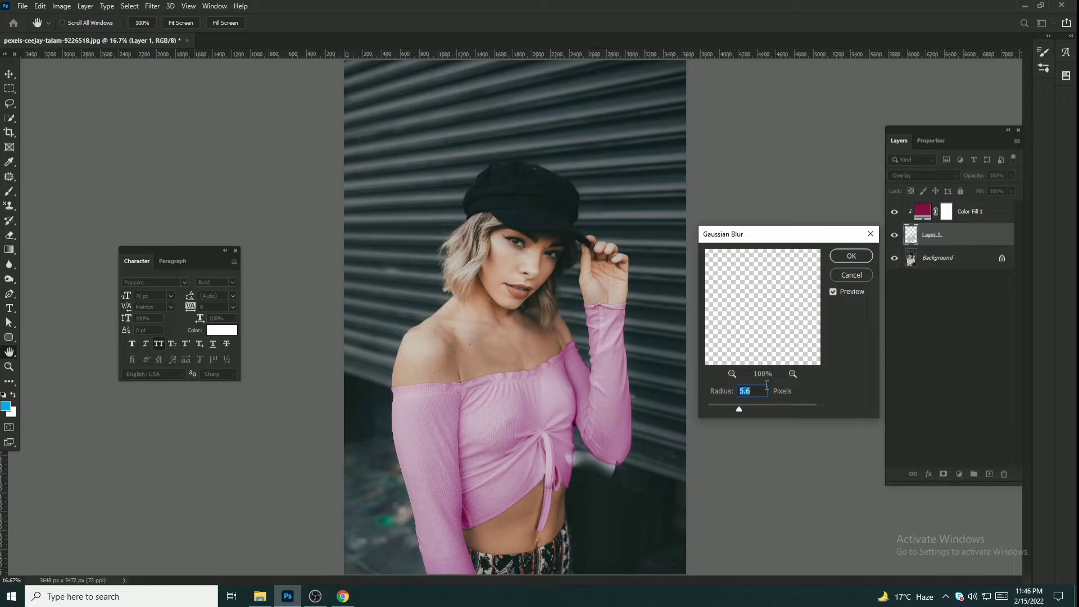
{"action": "left_click", "coordinate": [850, 256]}
{"action": "key", "text": "v"}
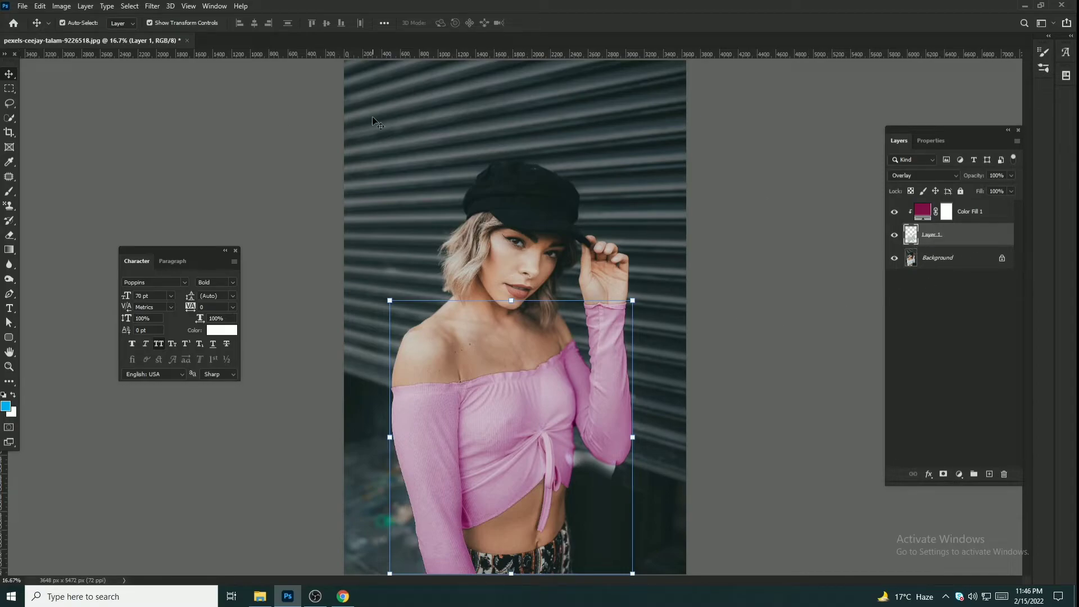
Change the clipped fill layer's colour to a strong orange-red.
{"action": "double_click", "coordinate": [922, 212]}
{"action": "mouse_move", "coordinate": [884, 417]}
{"action": "left_mouse_down"}
{"action": "mouse_move", "coordinate": [899, 442]}
{"action": "mouse_move", "coordinate": [900, 364]}
{"action": "left_mouse_up"}
{"action": "left_click_drag", "start_coordinate": [917, 426], "coordinate": [924, 497]}
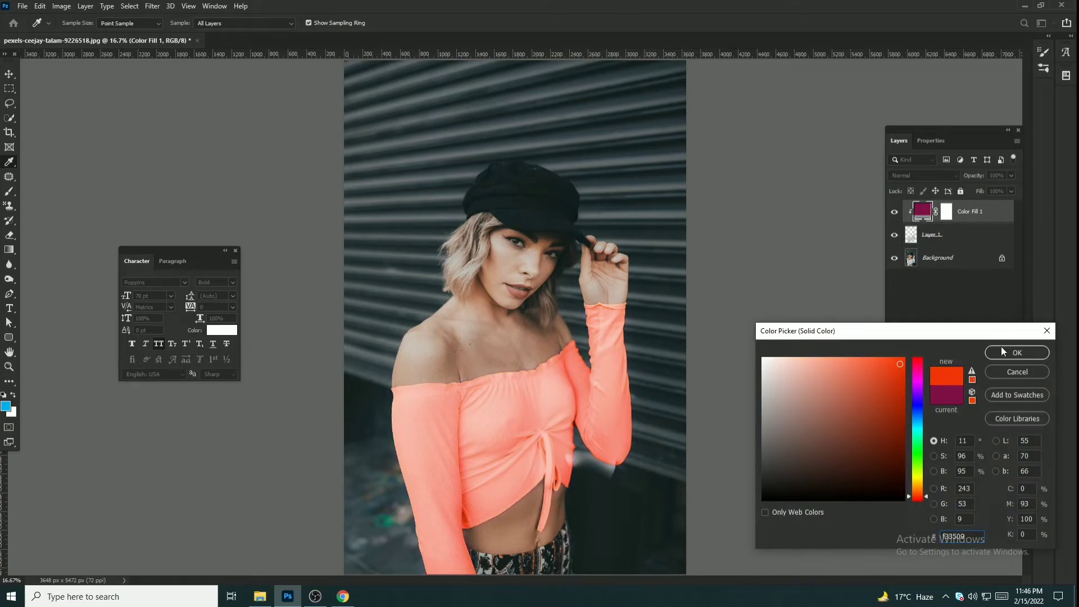
{"action": "left_click_drag", "start_coordinate": [892, 408], "coordinate": [889, 379]}
{"action": "left_click", "coordinate": [1016, 352]}
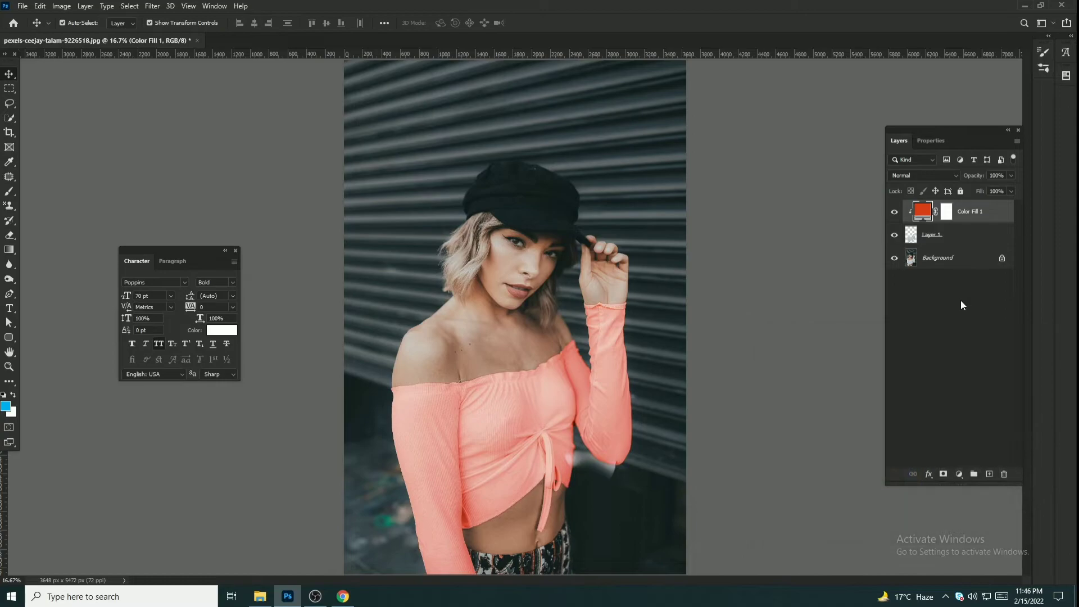
Save the image as a JPEG on Local Disk (E:) under its existing name, replacing the old file, at Medium quality 5 with Progressive format.
{"action": "left_click", "coordinate": [24, 7]}
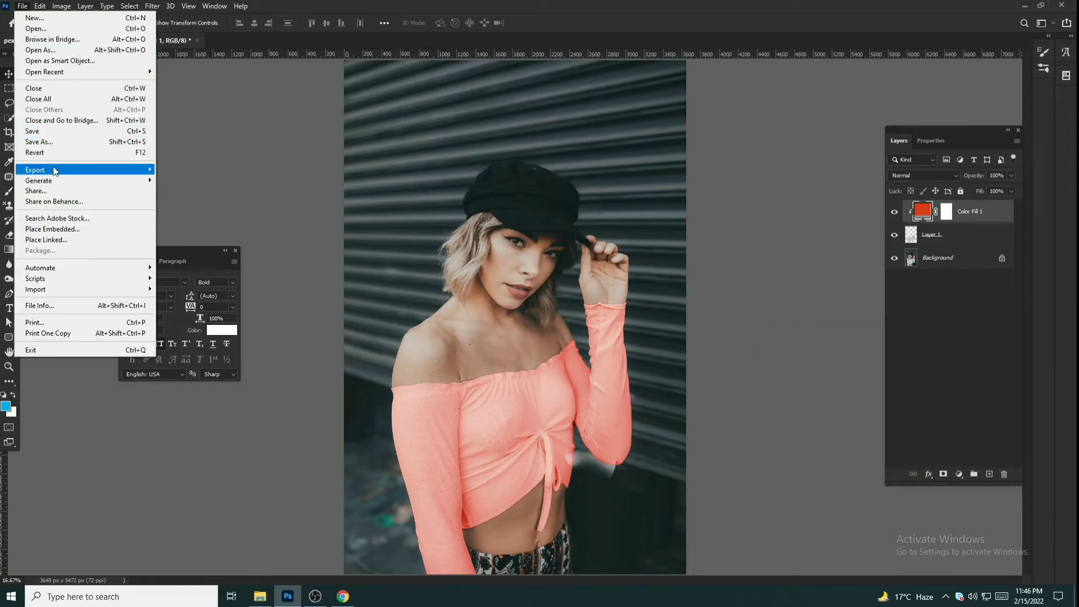
{"action": "mouse_move", "coordinate": [55, 170]}
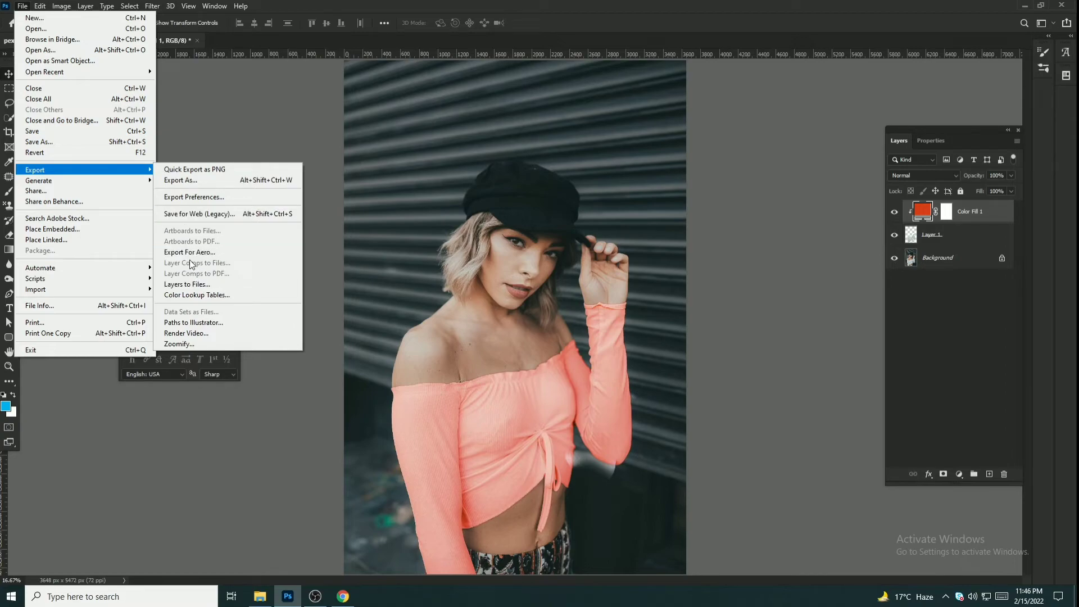
{"action": "left_click", "coordinate": [48, 147]}
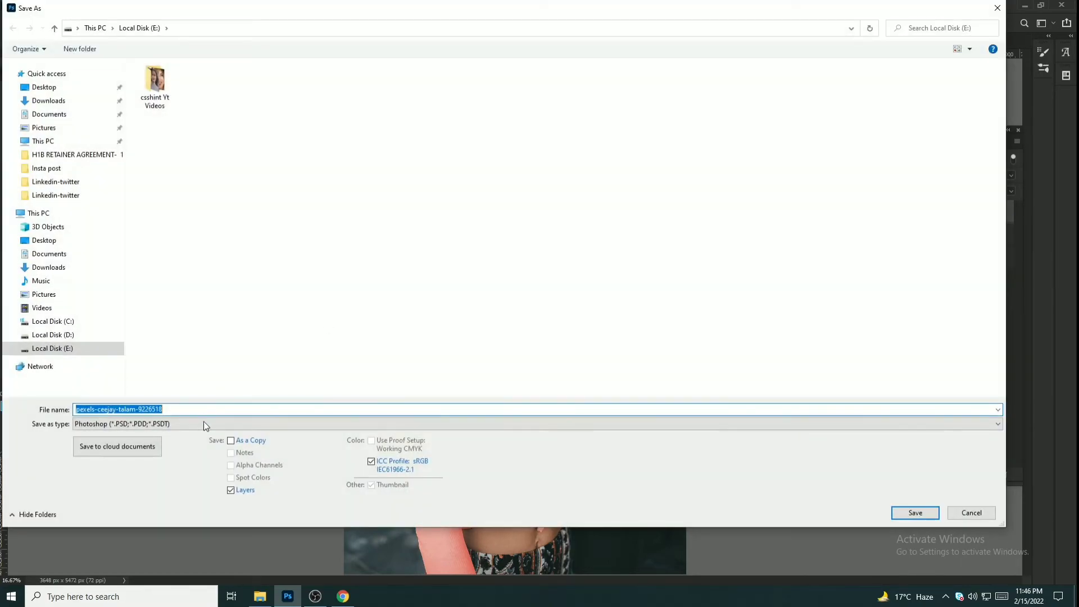
{"action": "left_click", "coordinate": [203, 425]}
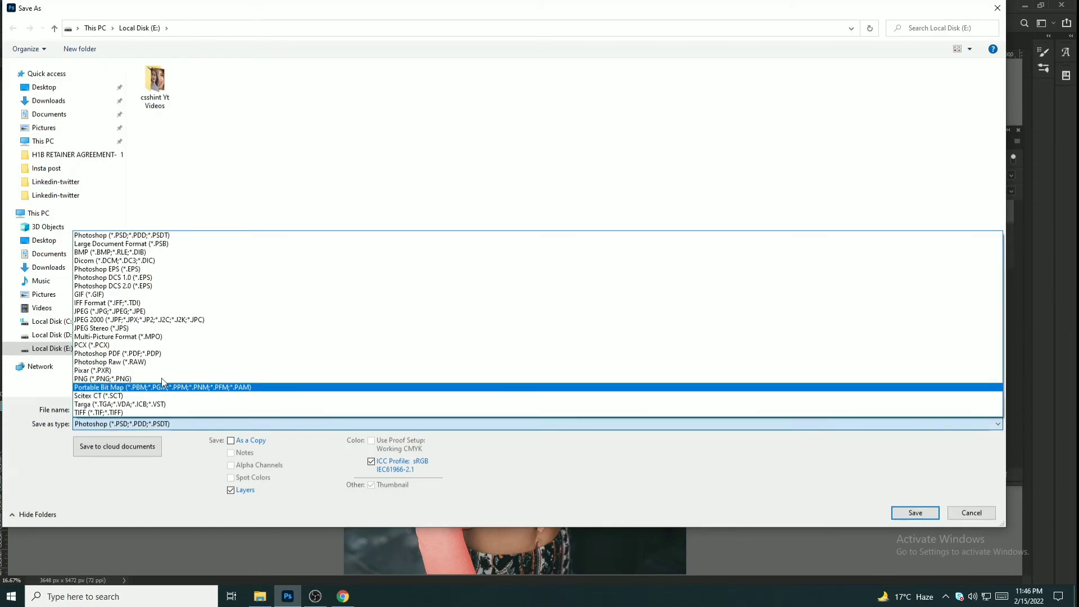
{"action": "left_click", "coordinate": [133, 313]}
{"action": "key", "text": "Return"}
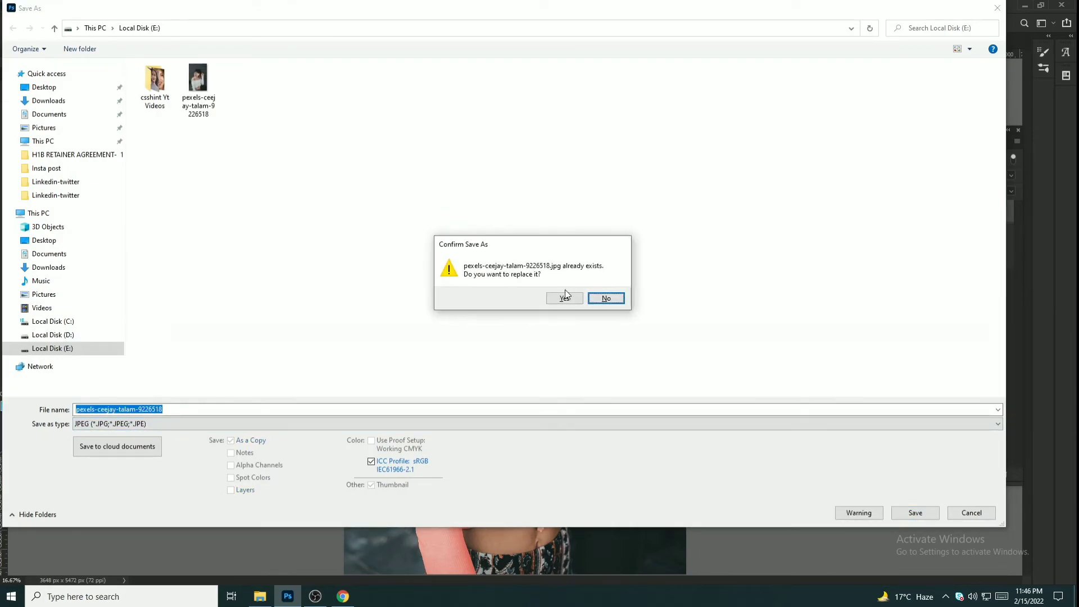
{"action": "left_click", "coordinate": [564, 298]}
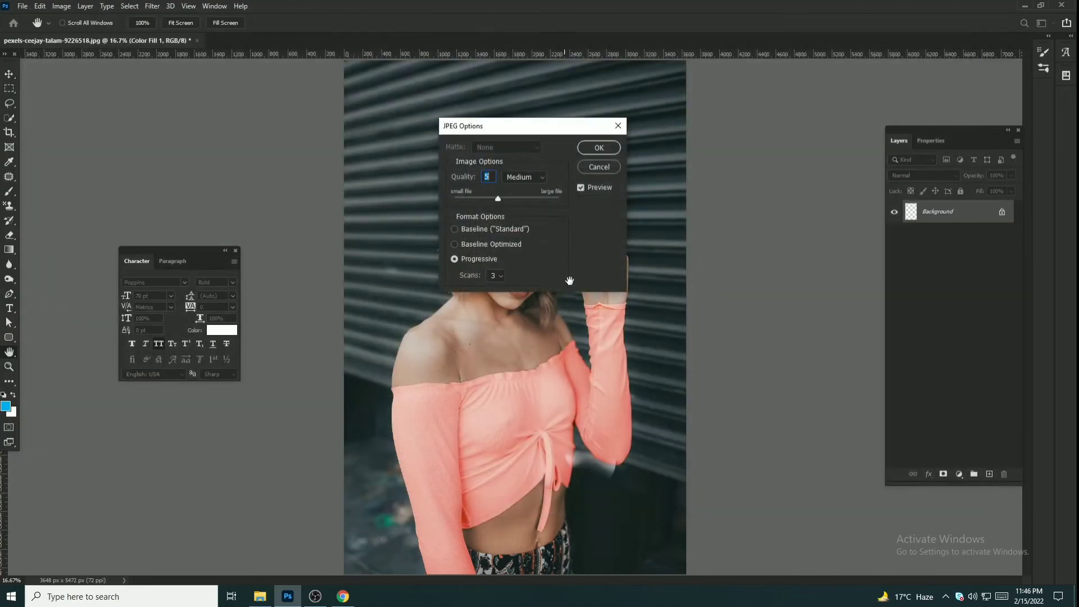
{"action": "key", "text": "Return"}
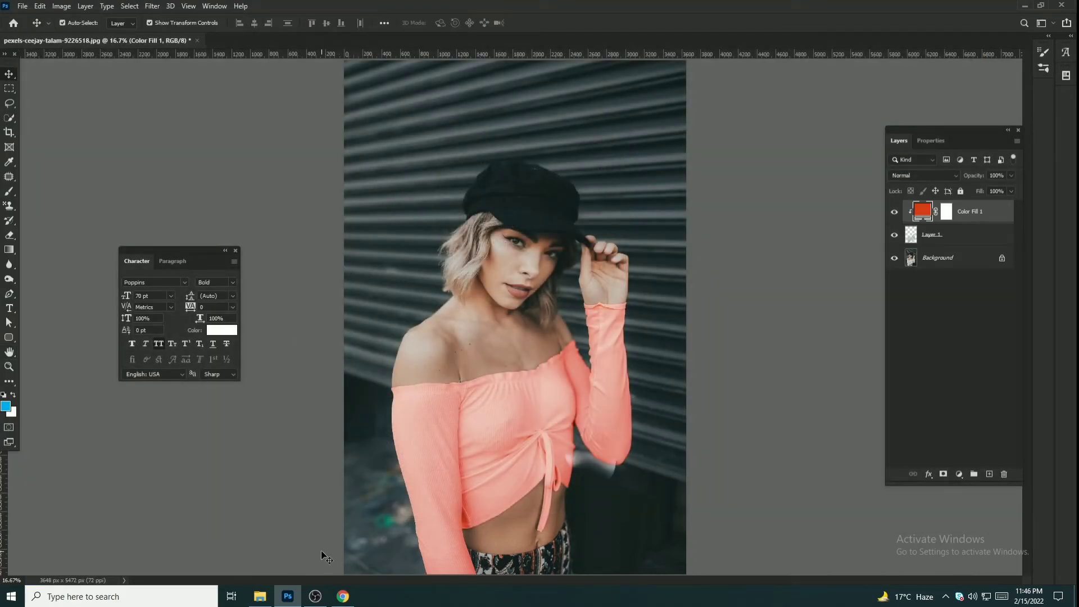
Open the saved JPEG from File Explorer in Photos and examine the recoloured top up close.
{"action": "left_click", "coordinate": [260, 596]}
{"action": "double_click", "coordinate": [281, 232]}
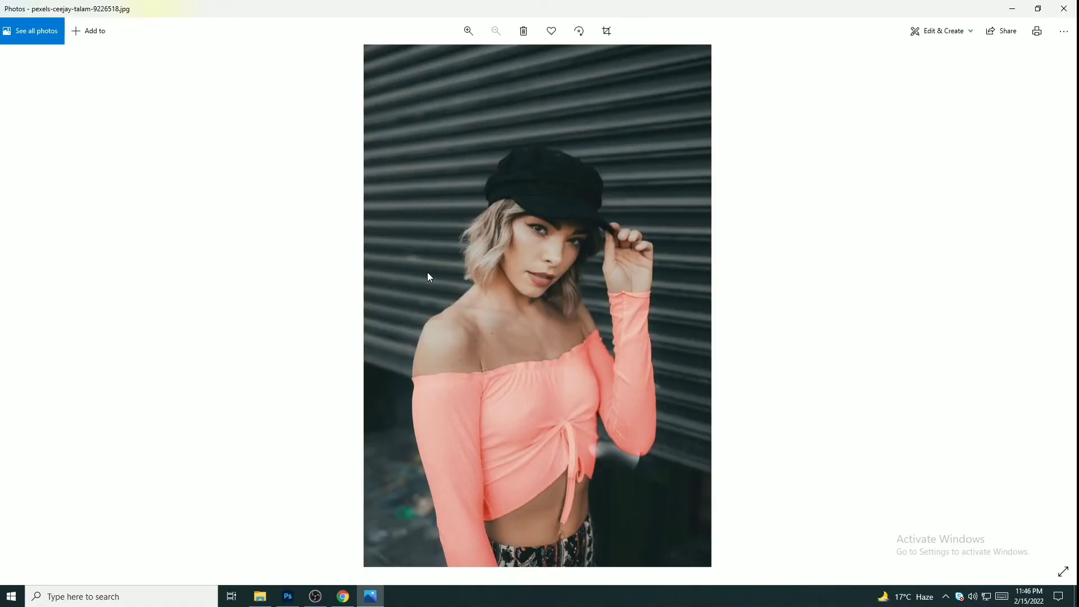
{"action": "scroll", "coordinate": [486, 279], "scroll_direction": "up", "scroll_amount": 2}
{"action": "left_click_drag", "start_coordinate": [647, 416], "coordinate": [614, 248]}
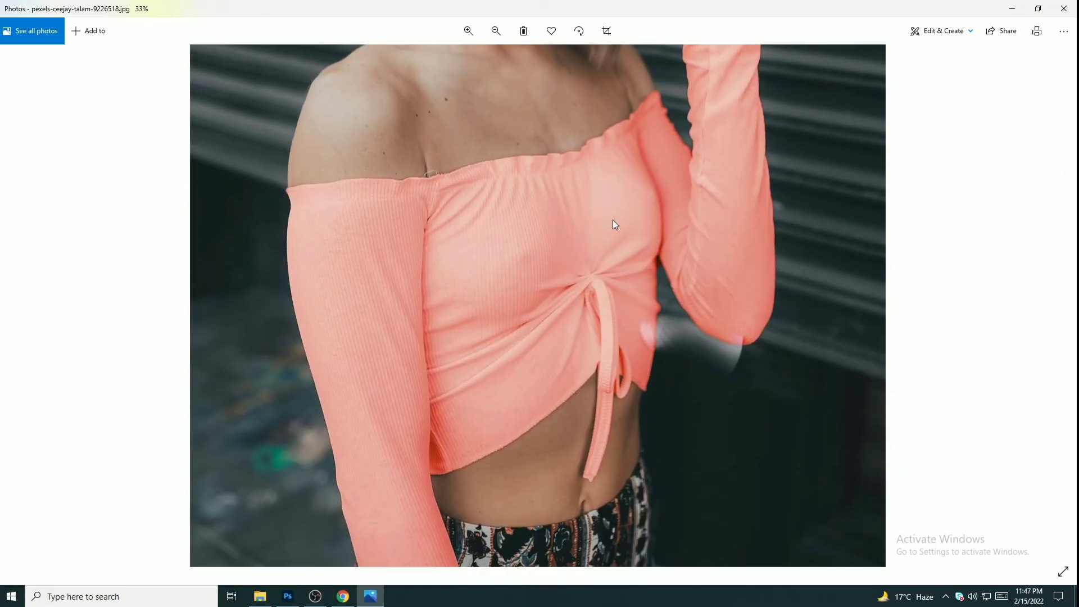
{"action": "scroll", "coordinate": [613, 225], "scroll_direction": "down", "scroll_amount": 2}
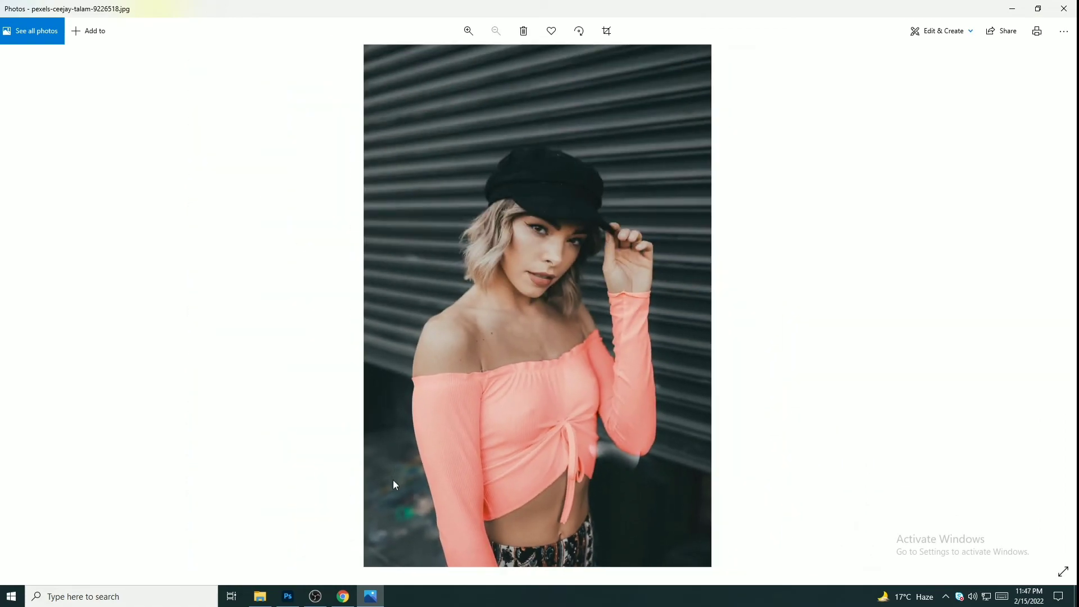